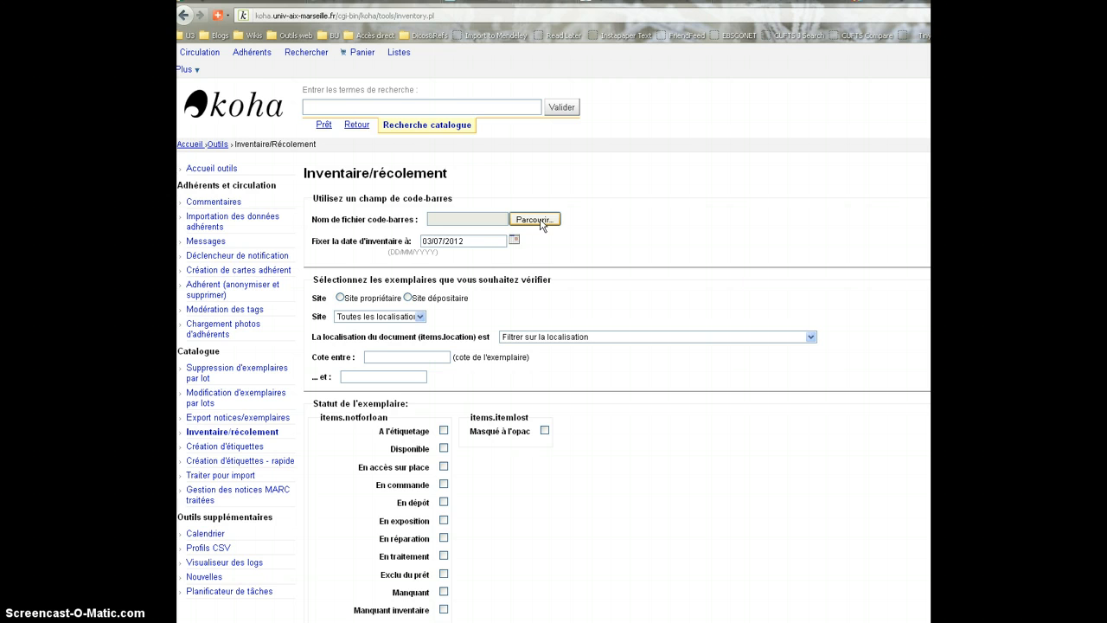
Load the scanned barcode file U3STJLA_03SCI-04AAA from the desktop into the inventory form.
{"action": "left_click", "coordinate": [541, 221]}
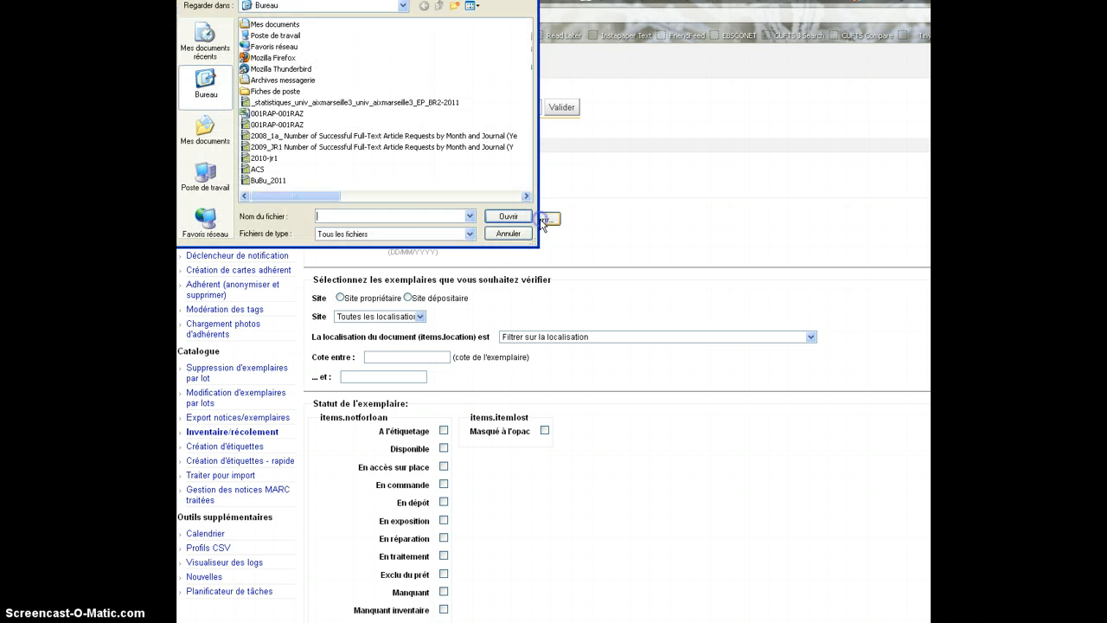
{"action": "left_click", "coordinate": [389, 196]}
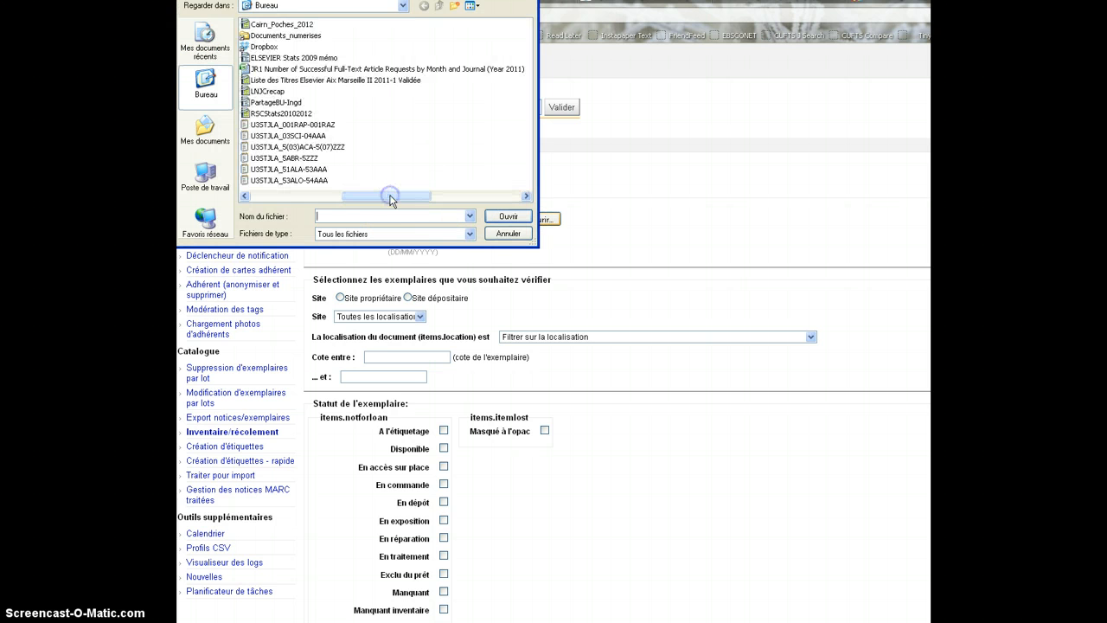
{"action": "left_click", "coordinate": [316, 137]}
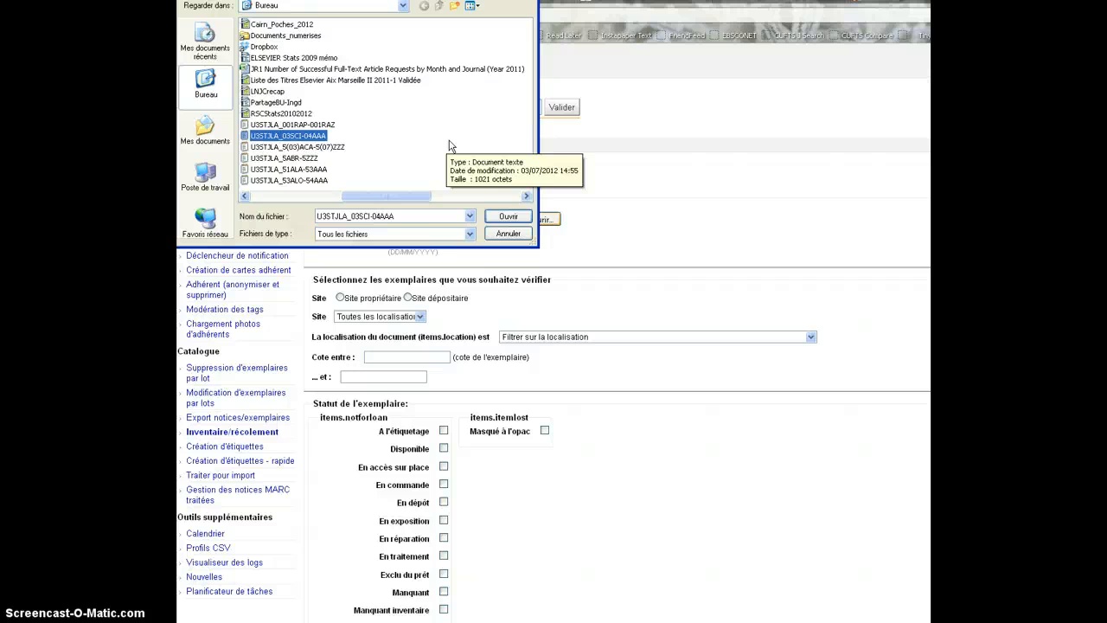
{"action": "left_click", "coordinate": [508, 216]}
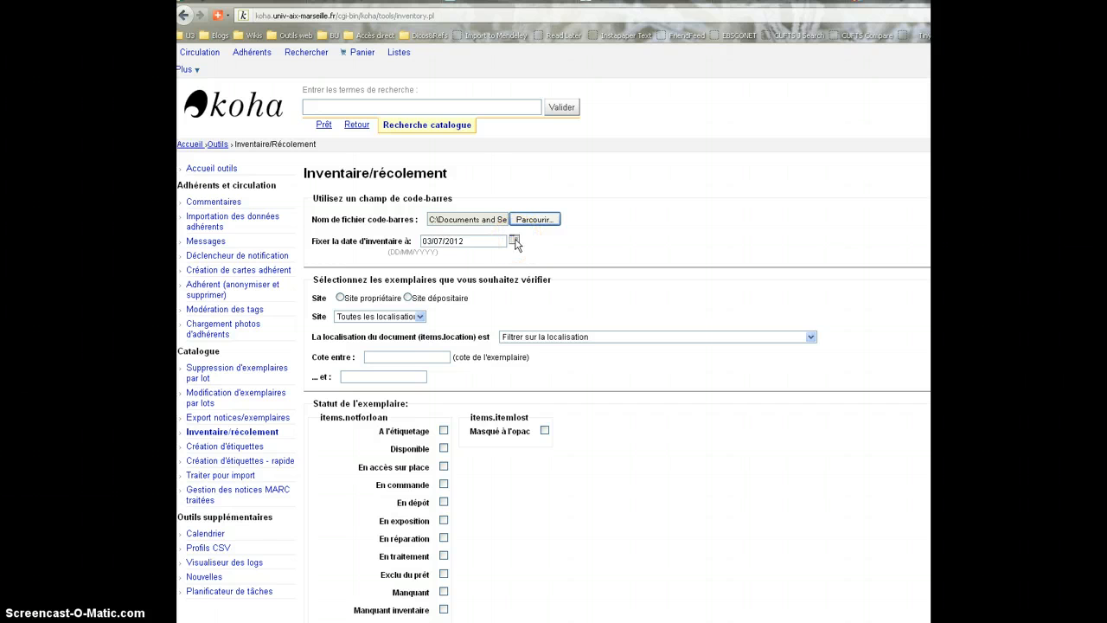
Filter the items by owning site (Site propriétaire) and set the site to Marseille - St-Jérôme - Sciences.
{"action": "left_click", "coordinate": [340, 297]}
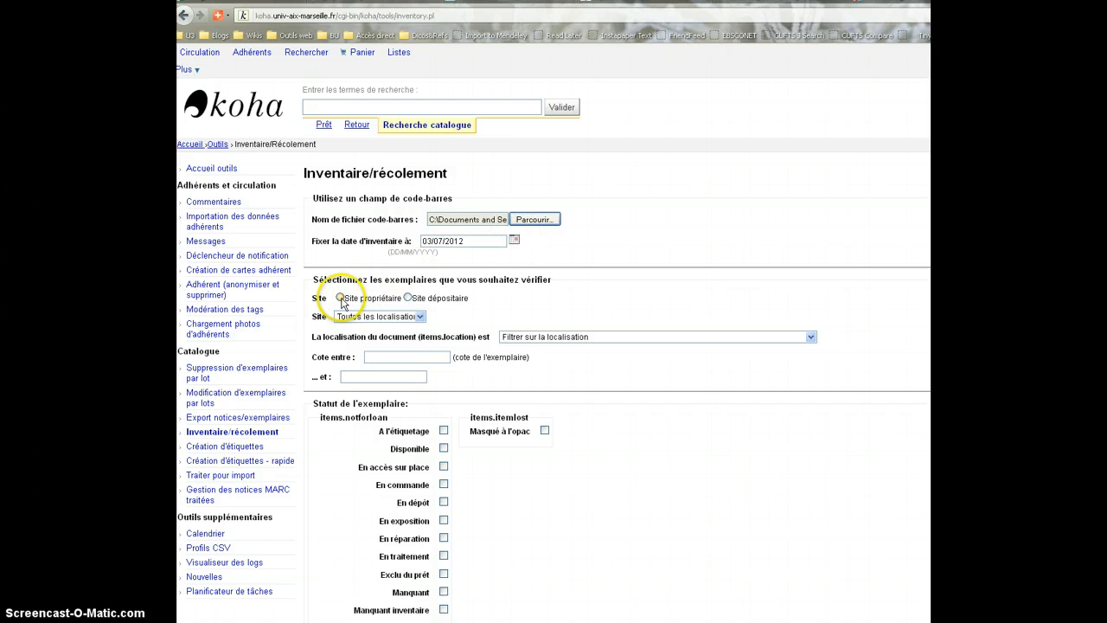
{"action": "left_click", "coordinate": [417, 317]}
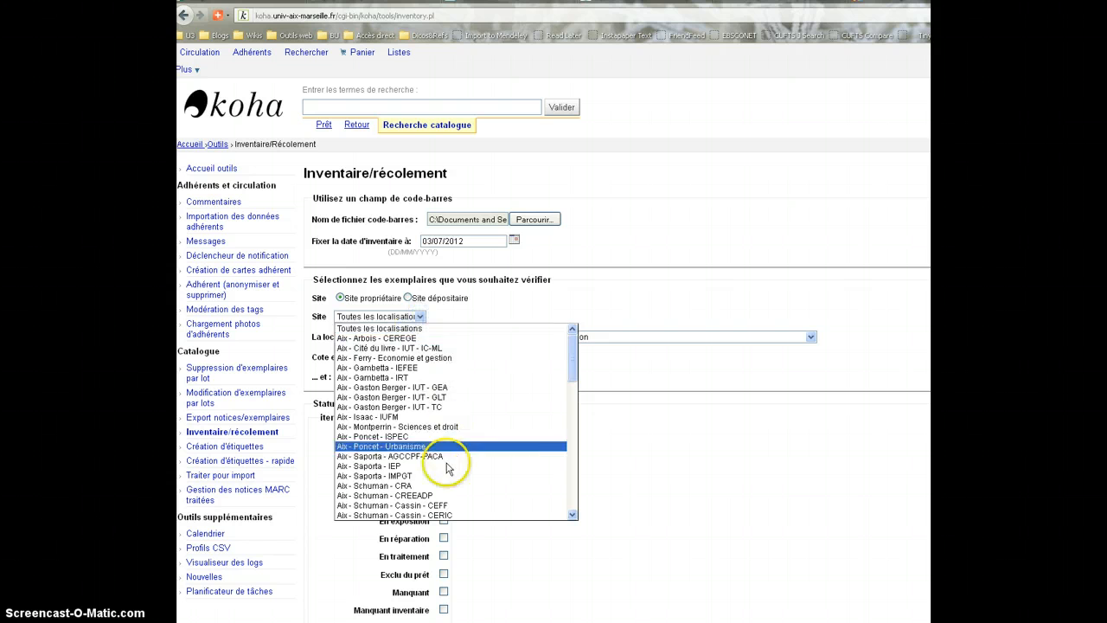
{"action": "scroll", "coordinate": [448, 468], "scroll_direction": "down", "scroll_amount": 1}
{"action": "scroll", "coordinate": [448, 468], "scroll_direction": "down", "scroll_amount": 10}
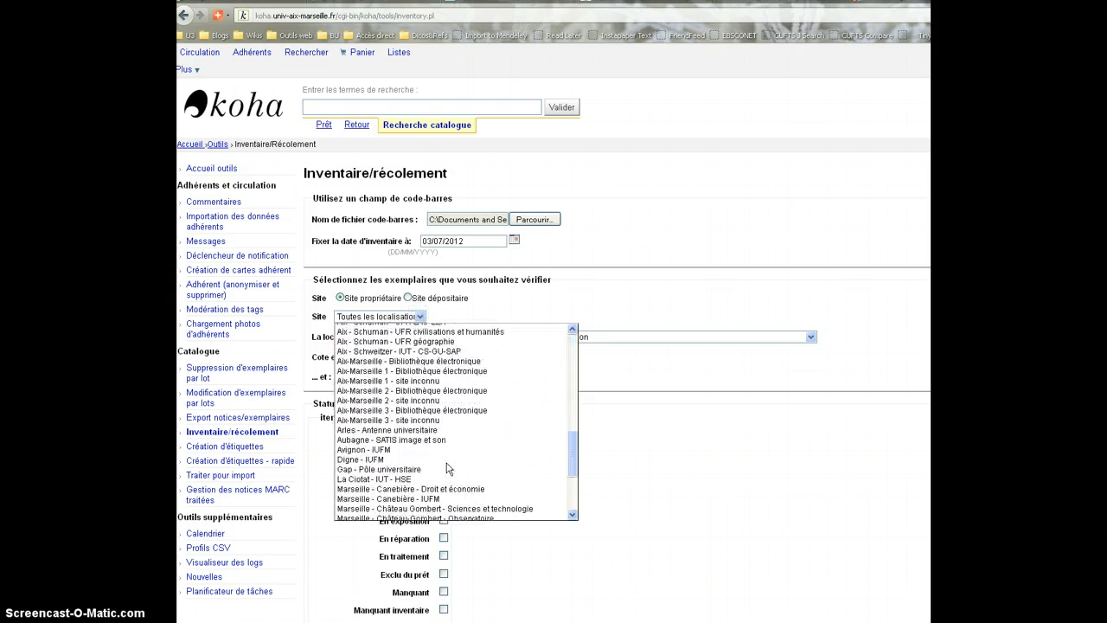
{"action": "scroll", "coordinate": [448, 468], "scroll_direction": "down", "scroll_amount": 2}
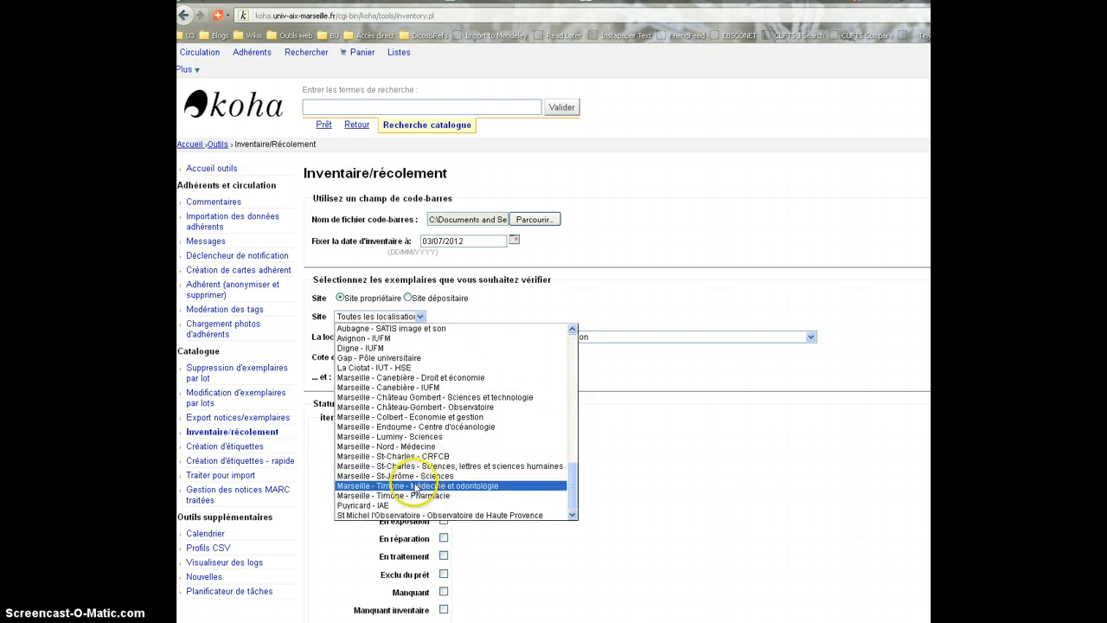
{"action": "left_click", "coordinate": [401, 476]}
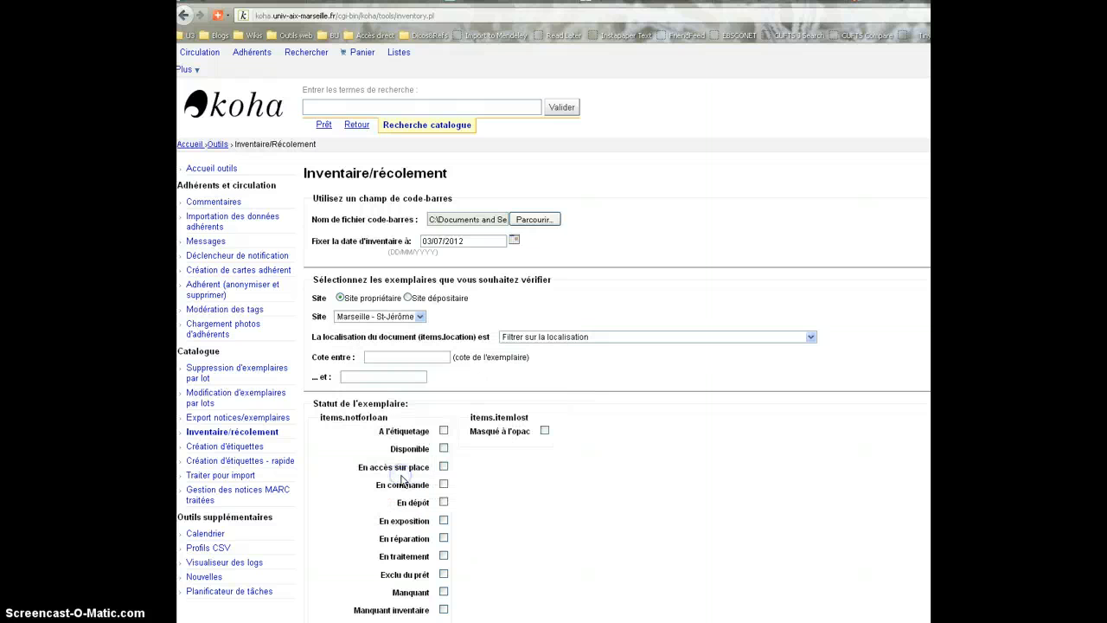
Filter the document location on U3STJLA - Libre acces - BU ST JEROME.
{"action": "left_click", "coordinate": [593, 339]}
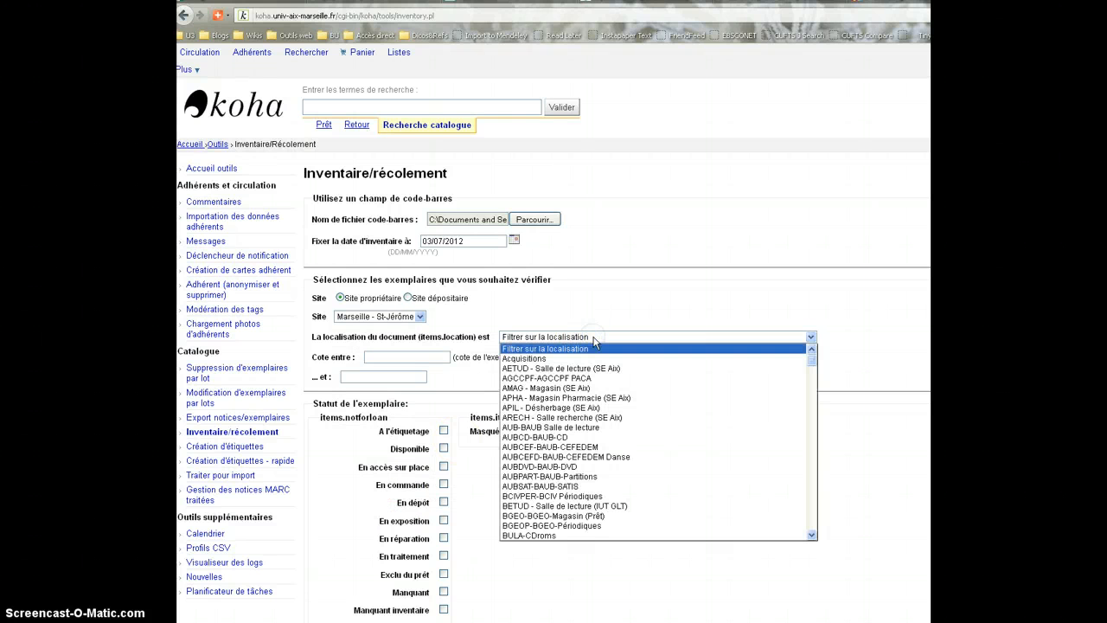
{"action": "key", "text": "End"}
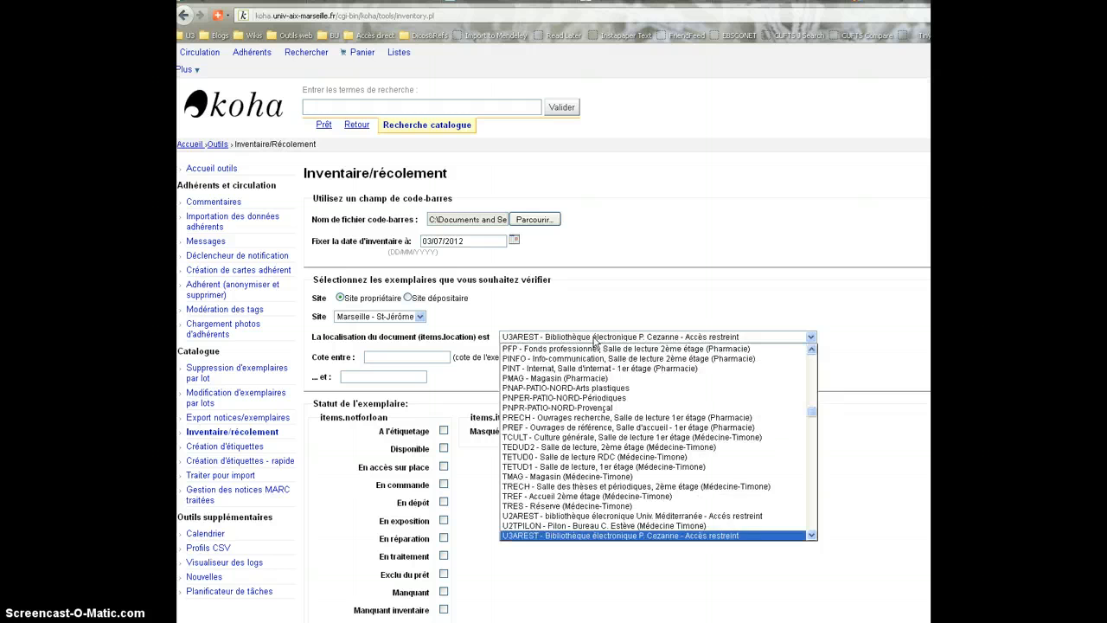
{"action": "key", "text": "Down"}
{"action": "key", "text": "Down"}
{"action": "key", "text": "Down"}
{"action": "key", "text": "Down"}
{"action": "key", "text": "Down"}
{"action": "key", "text": "Down"}
{"action": "key", "text": "Down"}
{"action": "key", "text": "Down"}
{"action": "key", "text": "Down"}
{"action": "key", "text": "Down"}
{"action": "key", "text": "Down"}
{"action": "key", "text": "Down"}
{"action": "key", "text": "Down"}
{"action": "key", "text": "Down"}
{"action": "key", "text": "Down"}
{"action": "key", "text": "Down"}
{"action": "key", "text": "Down"}
{"action": "key", "text": "Down"}
{"action": "key", "text": "Down"}
{"action": "key", "text": "Down"}
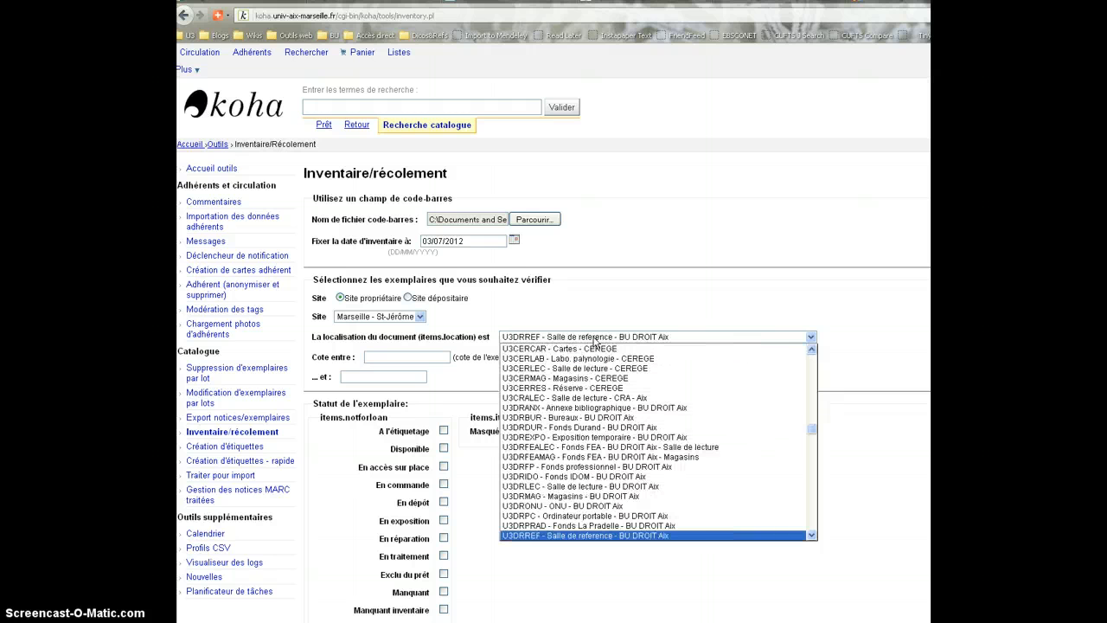
{"action": "key", "text": "Down"}
{"action": "key", "text": "Down"}
{"action": "key", "text": "Down"}
{"action": "key", "text": "Down"}
{"action": "key", "text": "Down"}
{"action": "key", "text": "Down"}
{"action": "key", "text": "Down"}
{"action": "key", "text": "Down"}
{"action": "key", "text": "Down"}
{"action": "key", "text": "Down"}
{"action": "key", "text": "Down"}
{"action": "key", "text": "Down"}
{"action": "key", "text": "Down"}
{"action": "key", "text": "Down"}
{"action": "key", "text": "Down"}
{"action": "key", "text": "Down"}
{"action": "key", "text": "Down"}
{"action": "key", "text": "Down"}
{"action": "key", "text": "Down"}
{"action": "key", "text": "Down"}
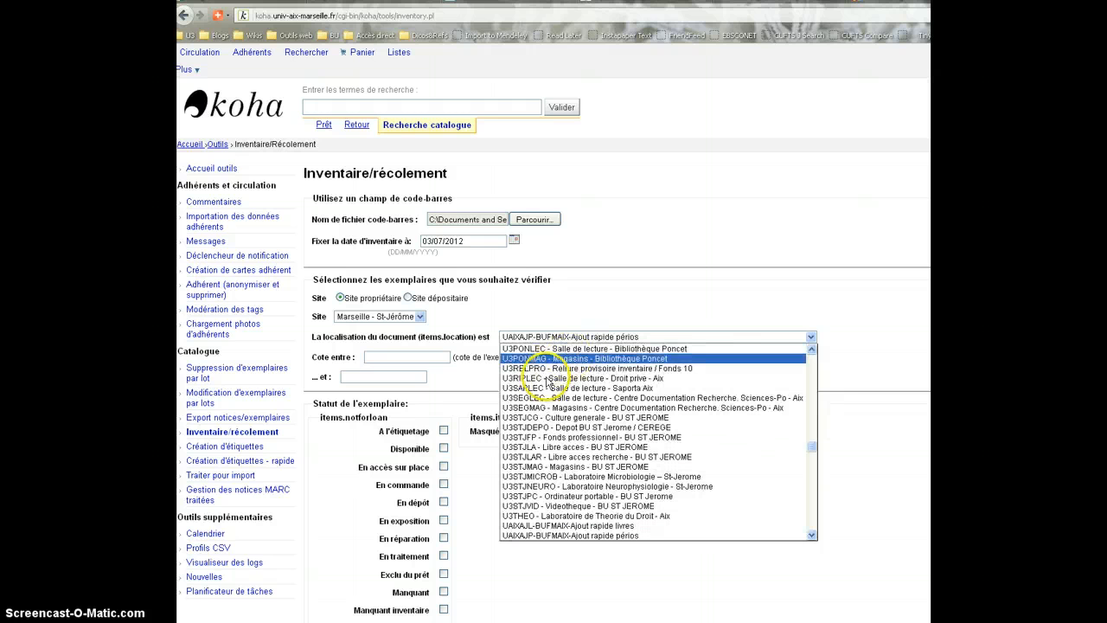
{"action": "left_click", "coordinate": [545, 447]}
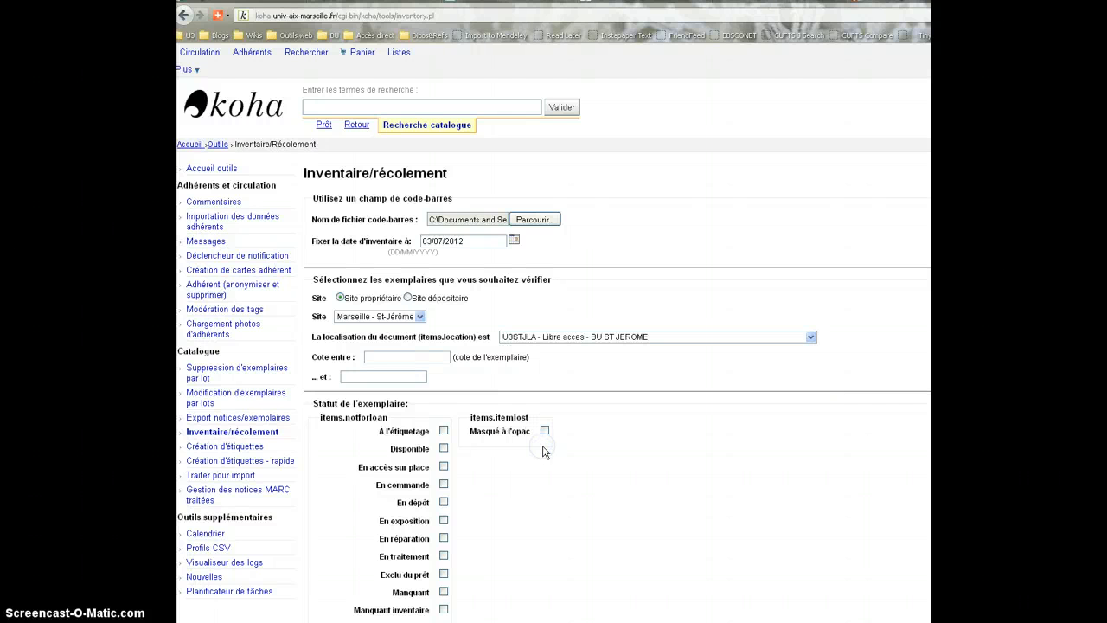
Limit the item call numbers to the range from 03 SCI to 04 AAA.
{"action": "left_click", "coordinate": [409, 353]}
{"action": "type", "text": "03 SCI"}
{"action": "left_click", "coordinate": [388, 376]}
{"action": "type", "text": "04 AAA"}
Include the item statuses Disponible and Exclu du prêt in the items.notforloan filter.
{"action": "scroll", "coordinate": [504, 492], "scroll_direction": "down", "scroll_amount": 2}
{"action": "scroll", "coordinate": [505, 492], "scroll_direction": "down", "scroll_amount": 4}
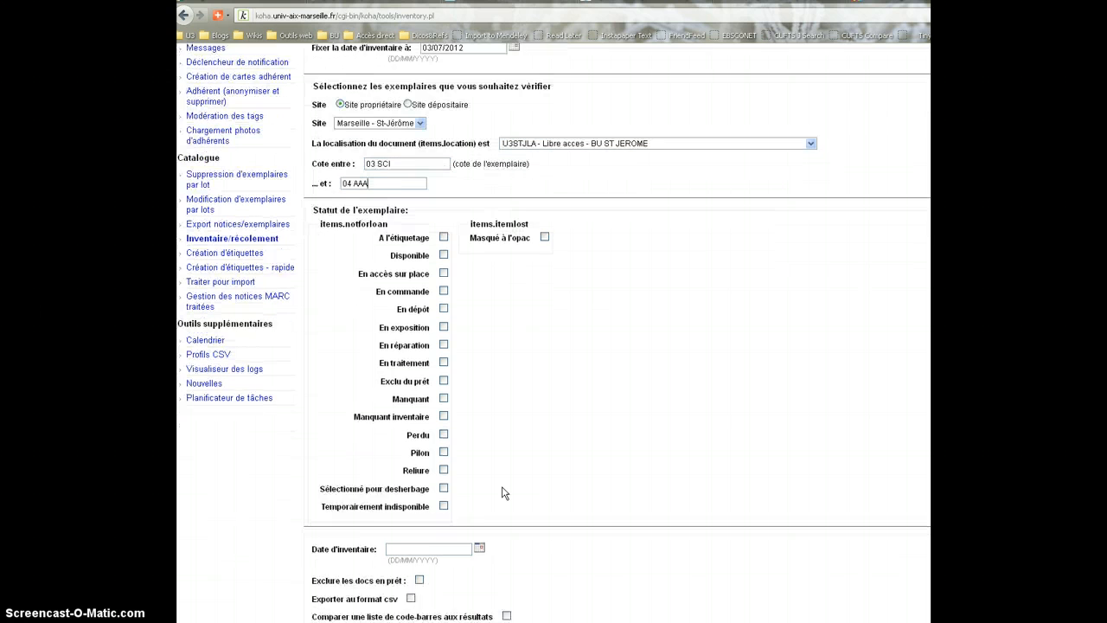
{"action": "left_click", "coordinate": [446, 225]}
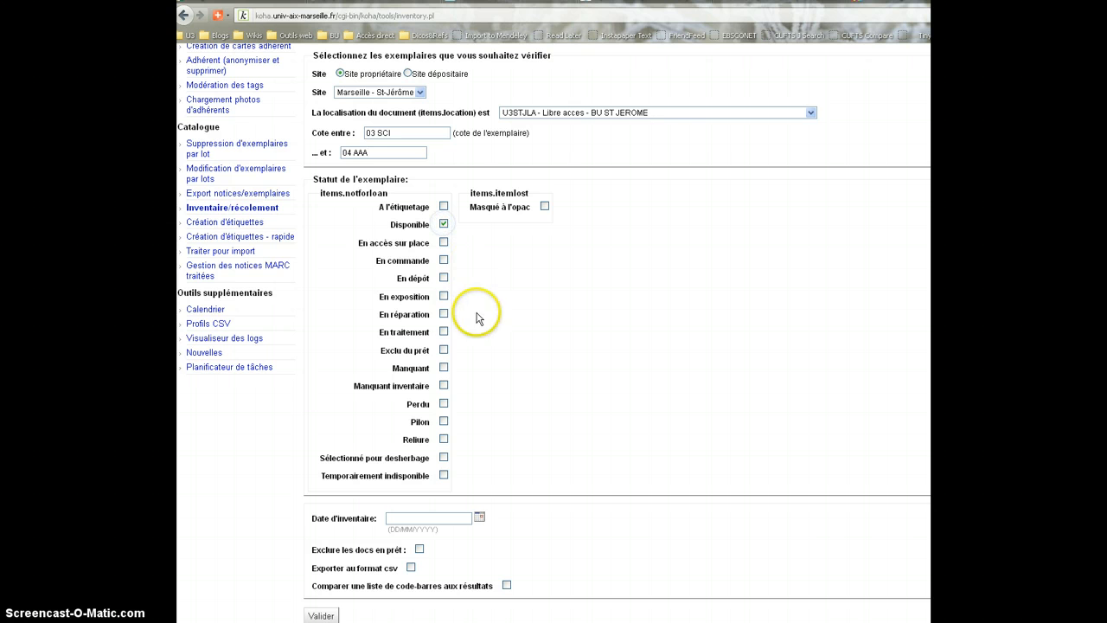
{"action": "left_click", "coordinate": [444, 350]}
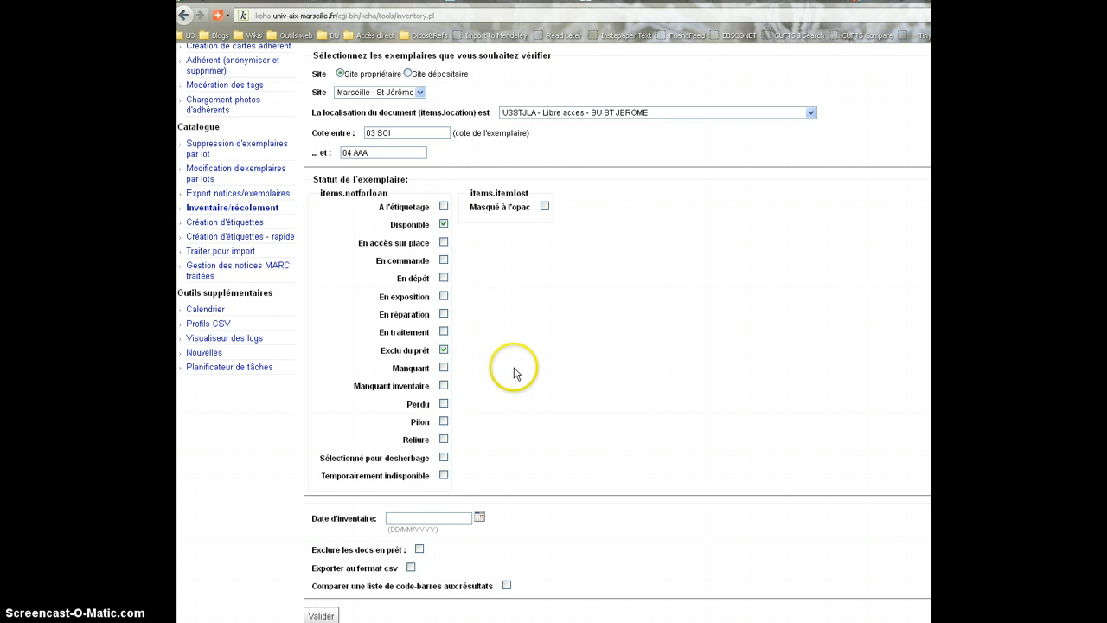
Run the inventory with date 03/07/2012, documents on loan excluded and the barcode list compared to the results.
{"action": "scroll", "coordinate": [514, 371], "scroll_direction": "down", "scroll_amount": 1}
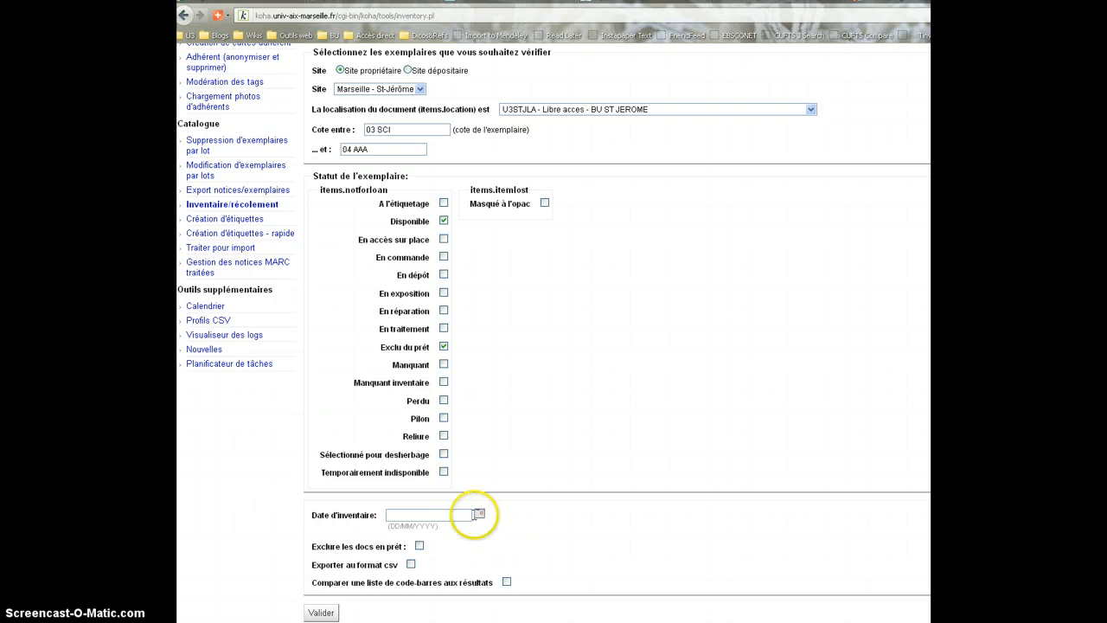
{"action": "left_click", "coordinate": [480, 513]}
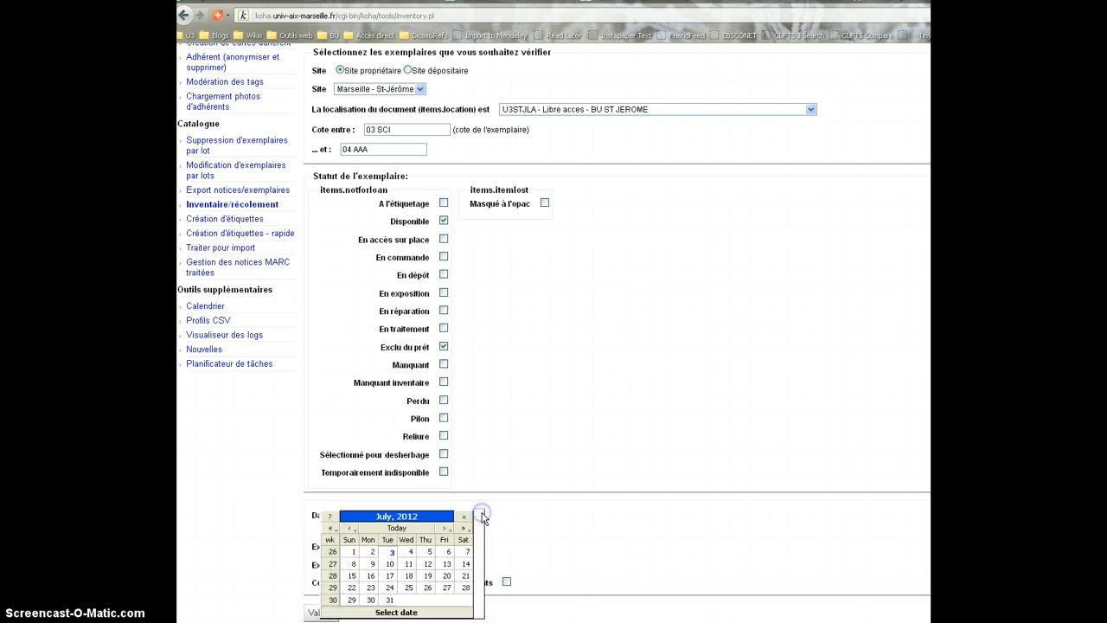
{"action": "left_click", "coordinate": [391, 551]}
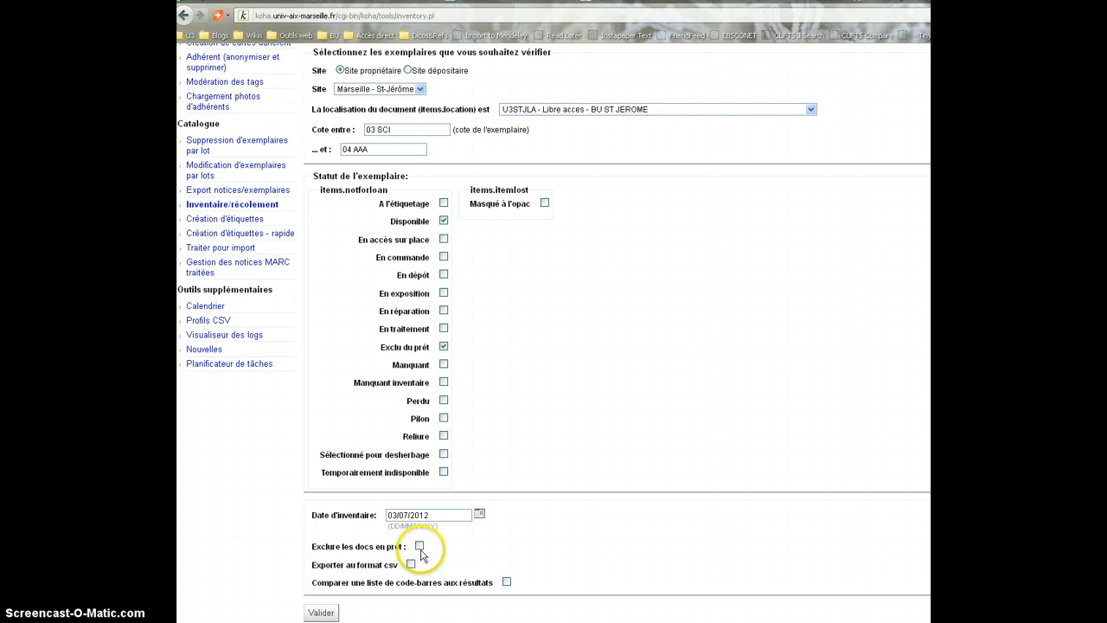
{"action": "left_click", "coordinate": [419, 546]}
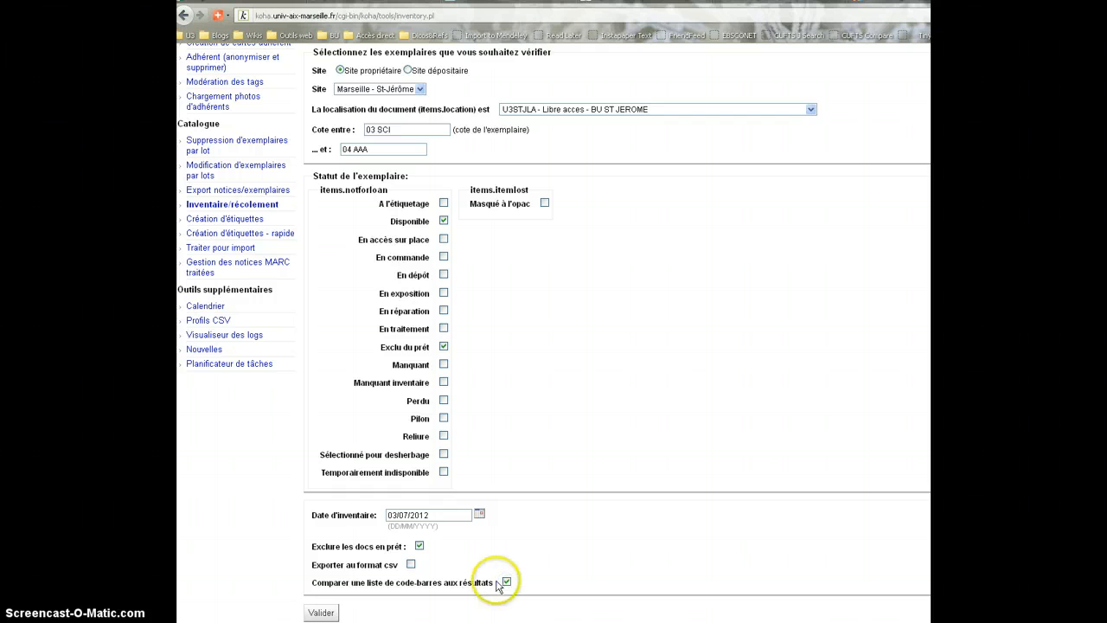
{"action": "left_click", "coordinate": [327, 614]}
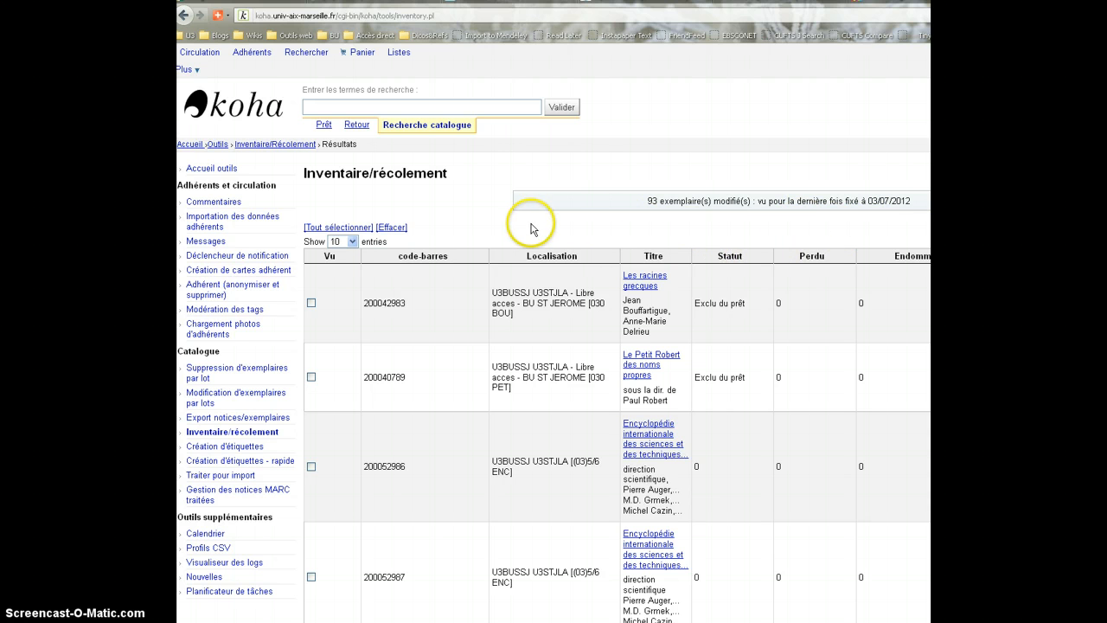
Examine the items listed in the inventory results and continue without marking any of them.
{"action": "scroll", "coordinate": [627, 256], "scroll_direction": "down", "scroll_amount": 5}
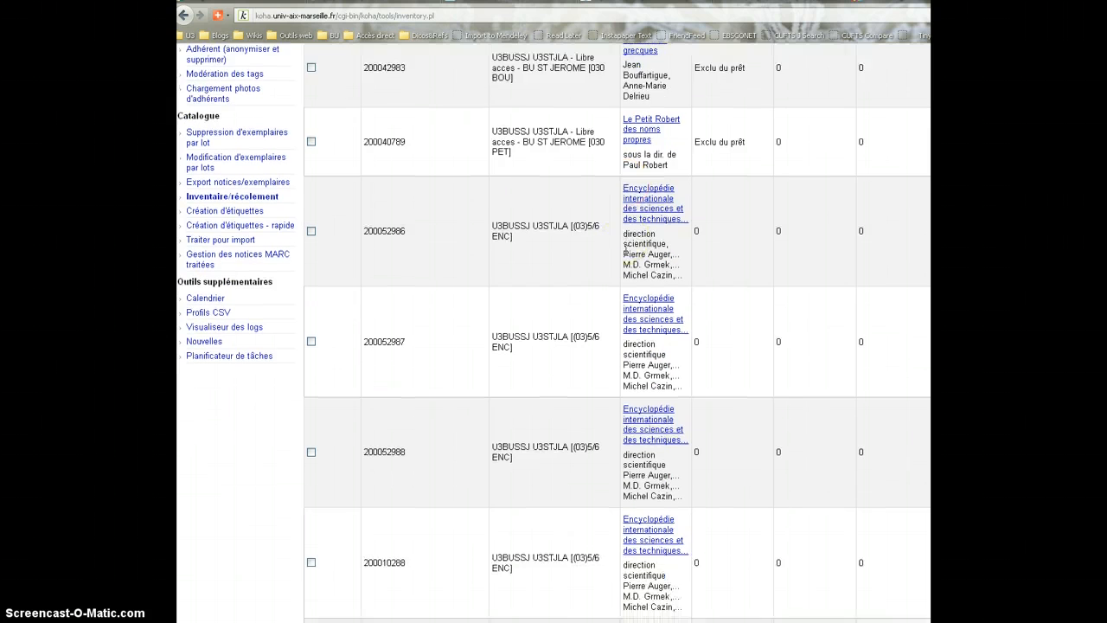
{"action": "scroll", "coordinate": [627, 256], "scroll_direction": "down", "scroll_amount": 1}
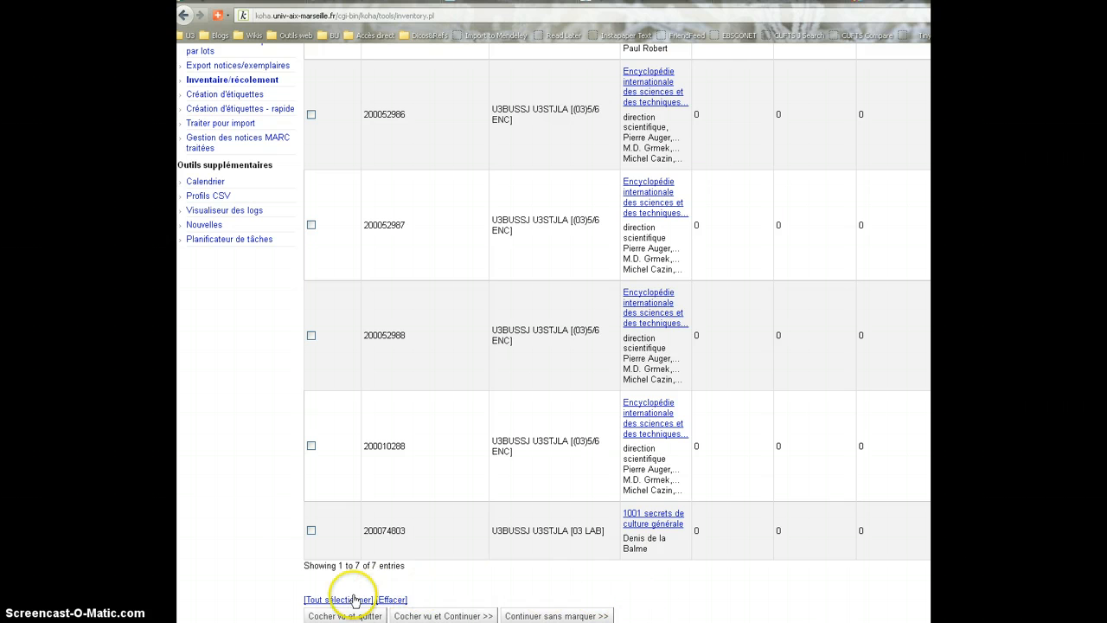
{"action": "left_click", "coordinate": [605, 614]}
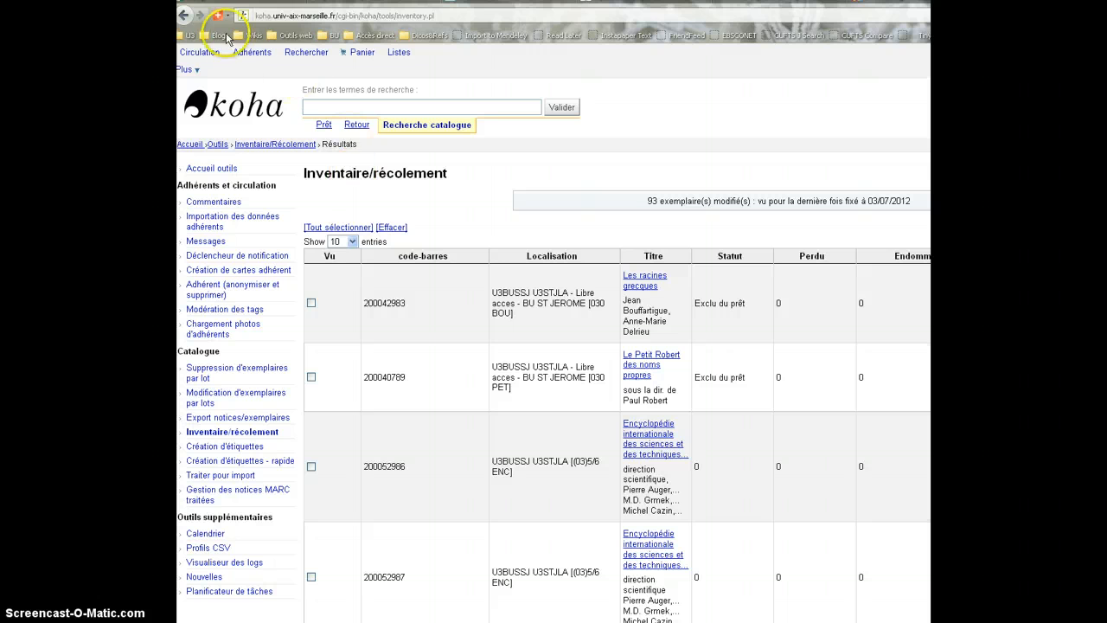
Return to the filled-in inventory form and enable export to CSV format.
{"action": "left_click", "coordinate": [184, 15]}
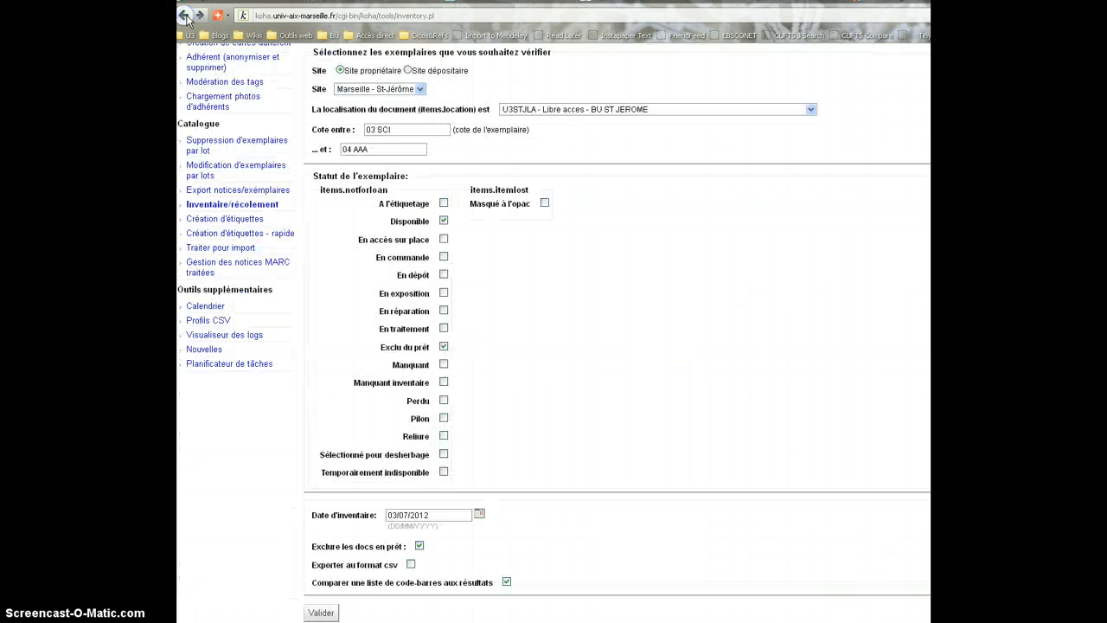
{"action": "scroll", "coordinate": [705, 204], "scroll_direction": "up", "scroll_amount": 3}
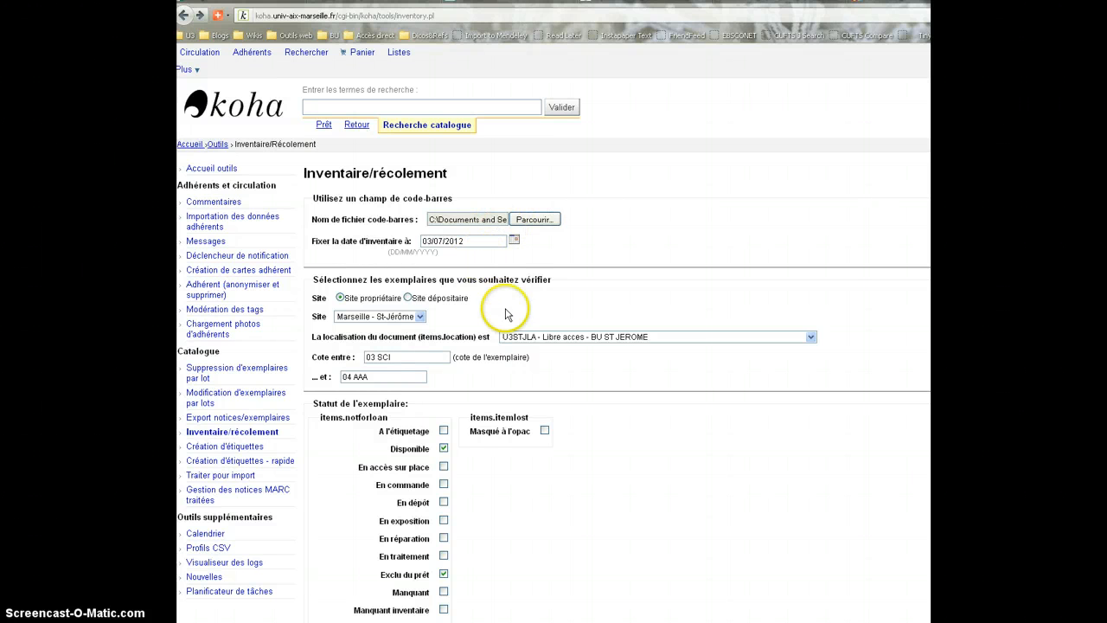
{"action": "scroll", "coordinate": [543, 381], "scroll_direction": "down", "scroll_amount": 5}
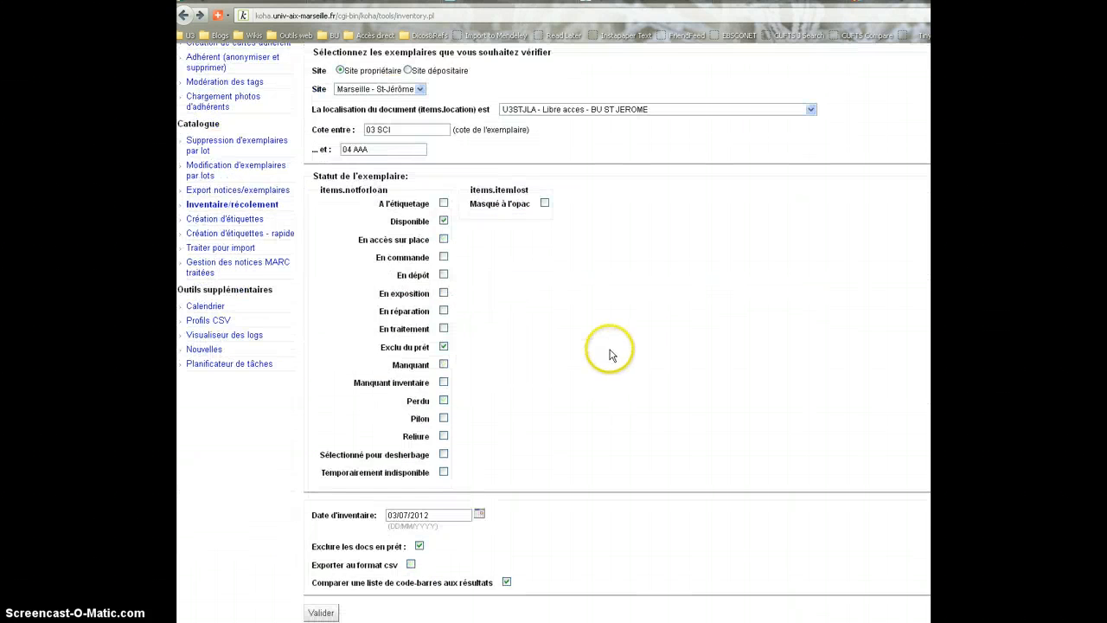
{"action": "left_click", "coordinate": [410, 565]}
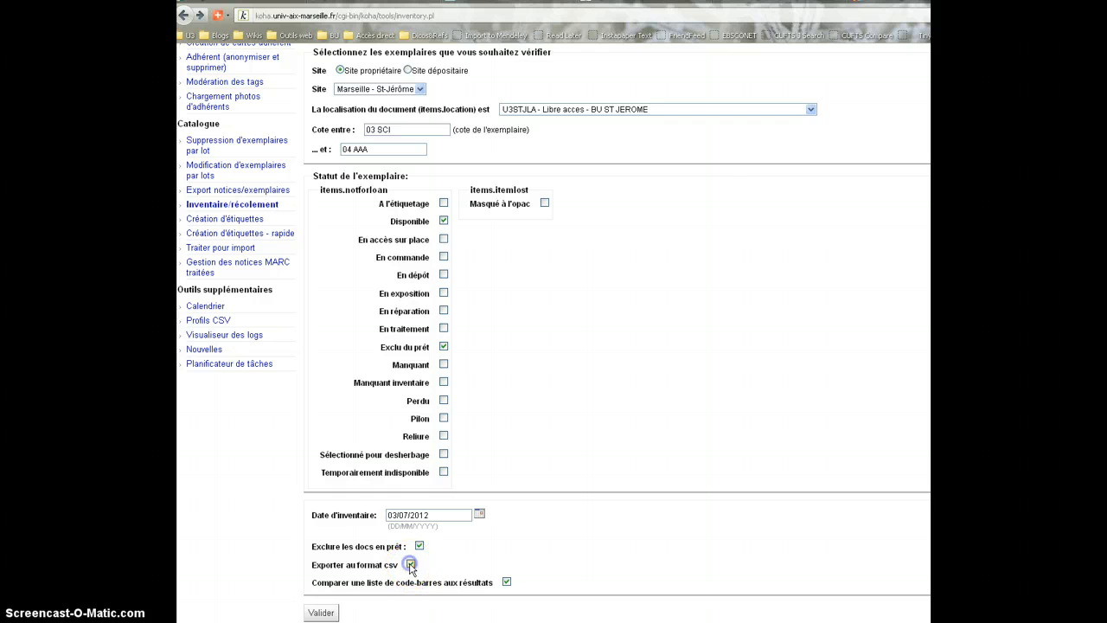
Submit the inventory form and save the resulting inventory.csv file.
{"action": "left_click", "coordinate": [324, 612]}
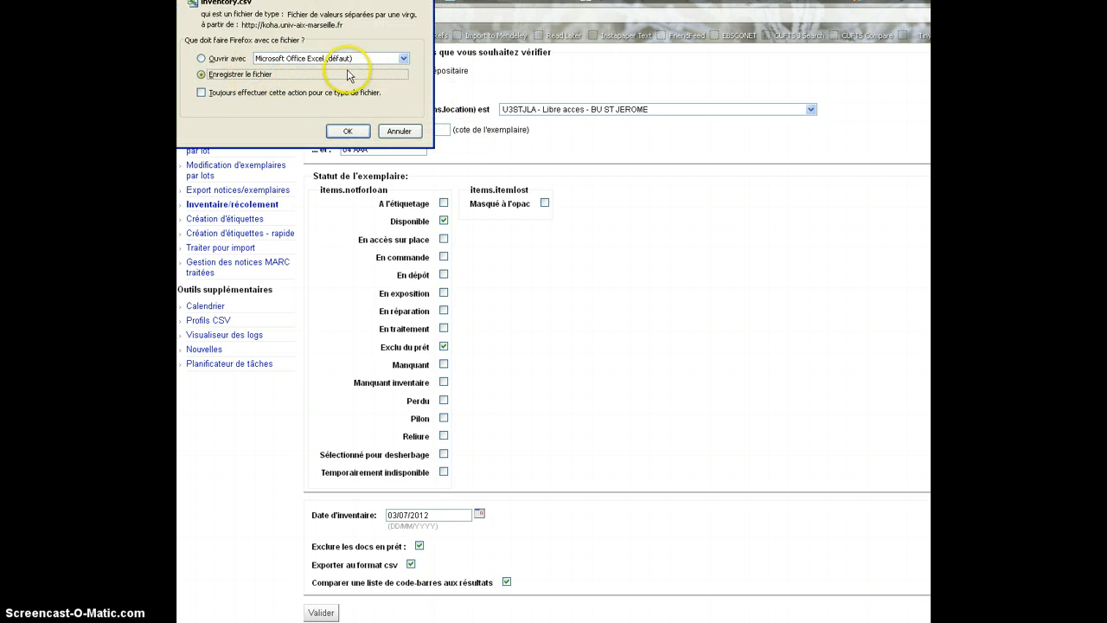
{"action": "left_click", "coordinate": [347, 133]}
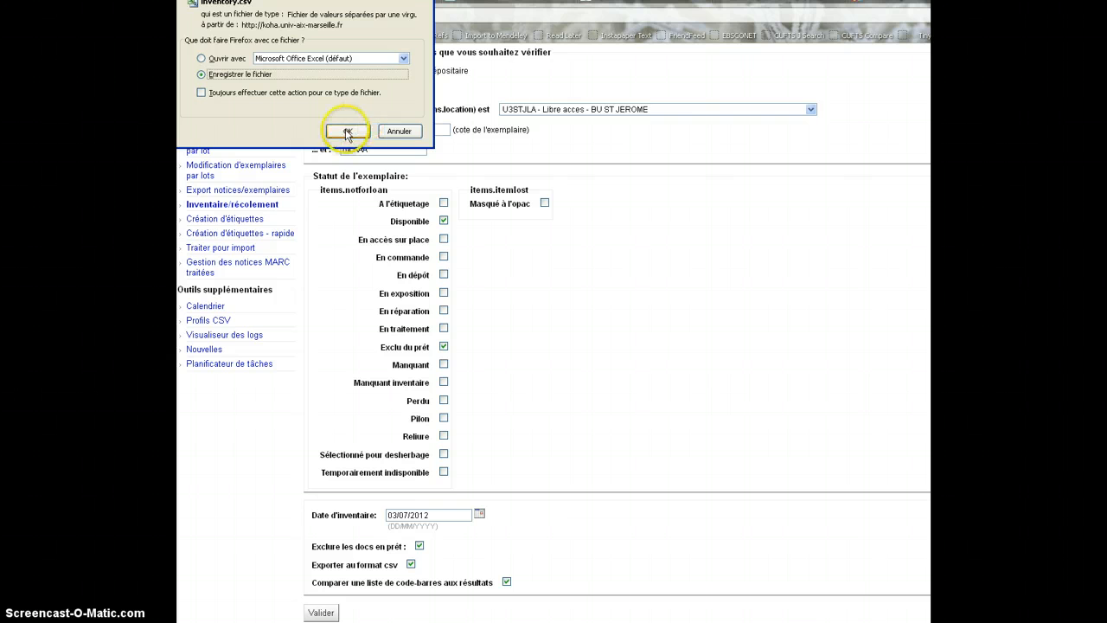
{"action": "left_click", "coordinate": [347, 132]}
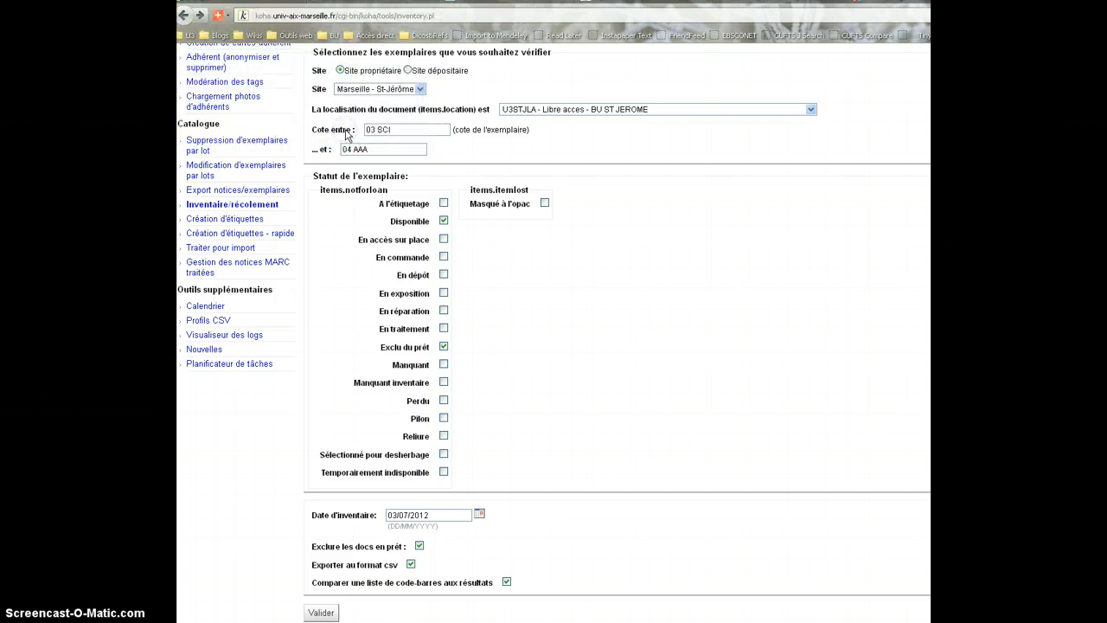